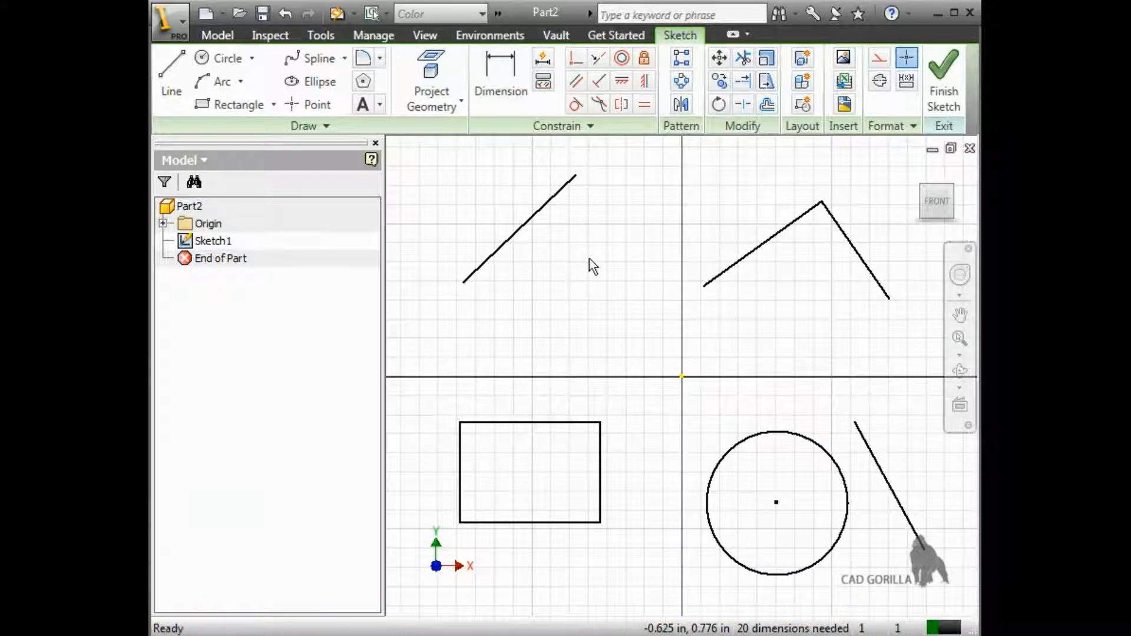
Try a horizontal constraint on the standalone slanted line by preselecting the line, and undo it.
click(533, 219)
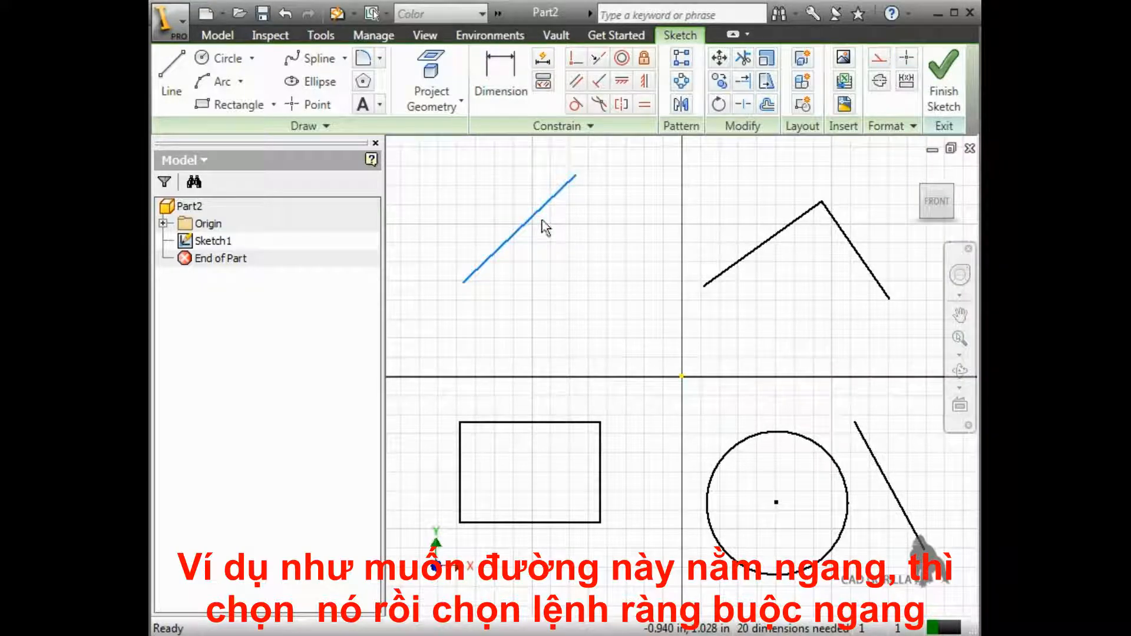
click(623, 88)
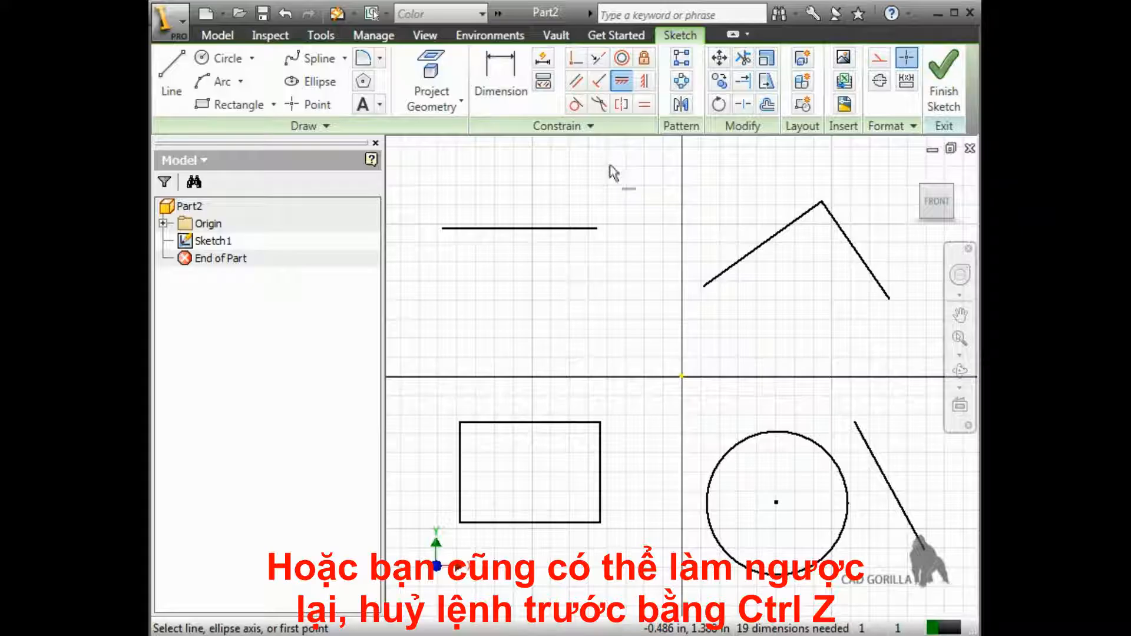
key(Escape)
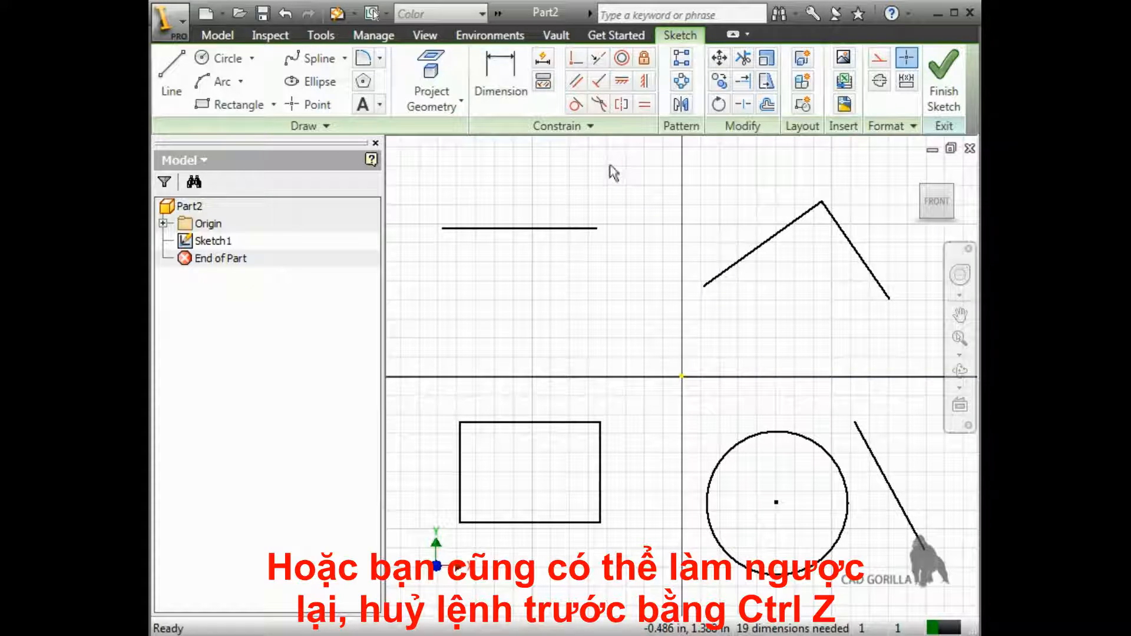
key(ctrl+z)
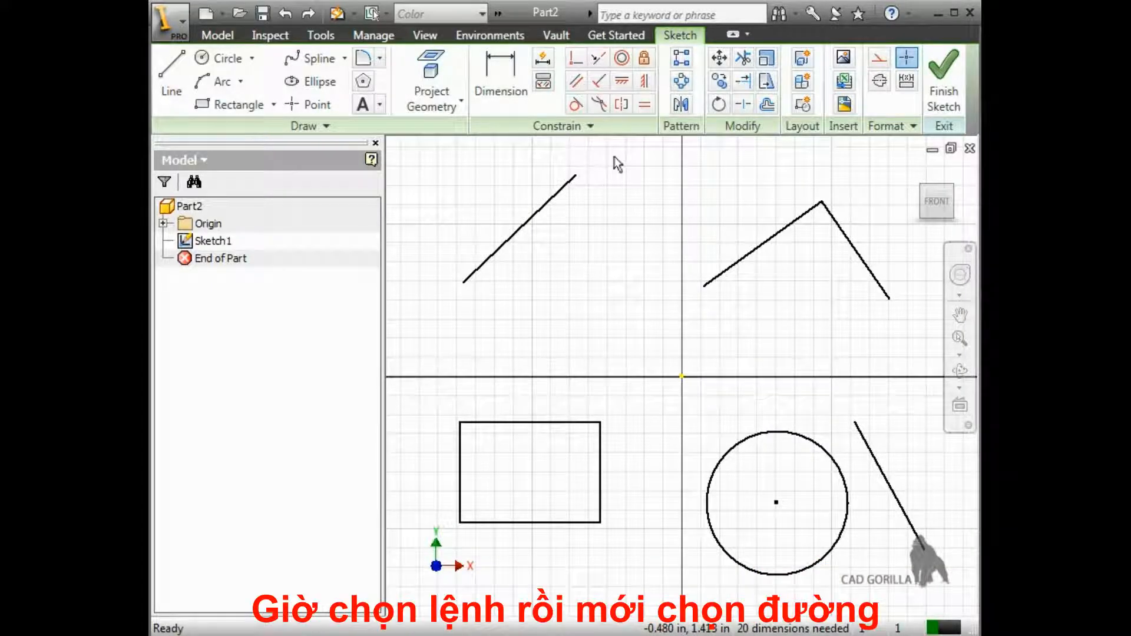
Apply a horizontal constraint to the standalone slanted line, starting the constraint command before picking the line.
click(622, 82)
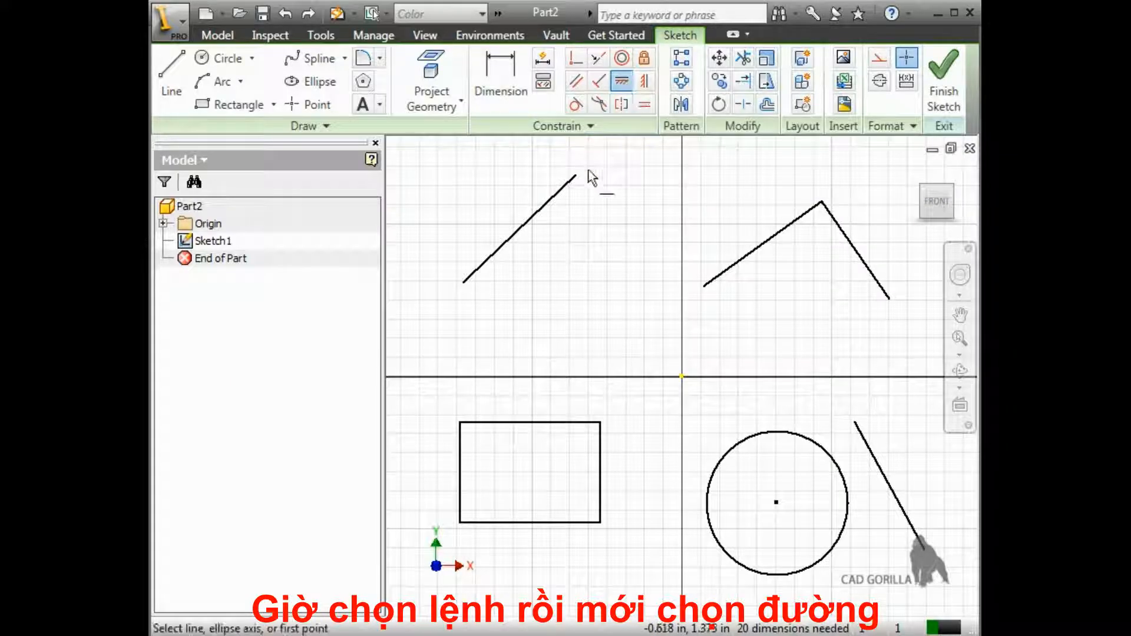
click(547, 206)
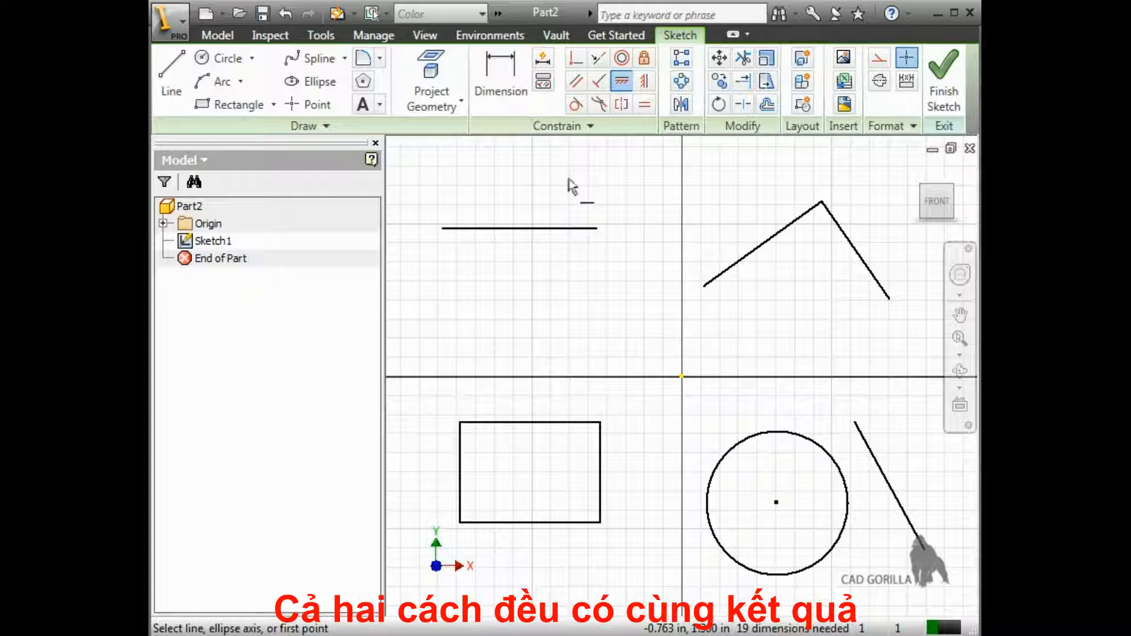
key(Escape)
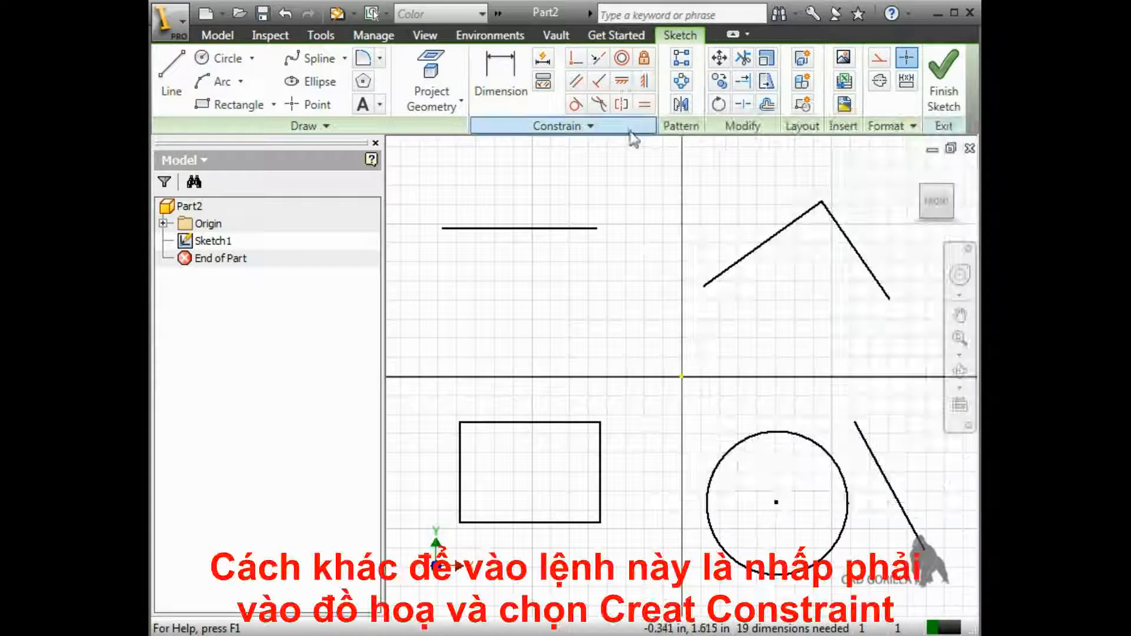
Review the constraint types offered for the sketch and dismiss the list without choosing one.
right_click(605, 156)
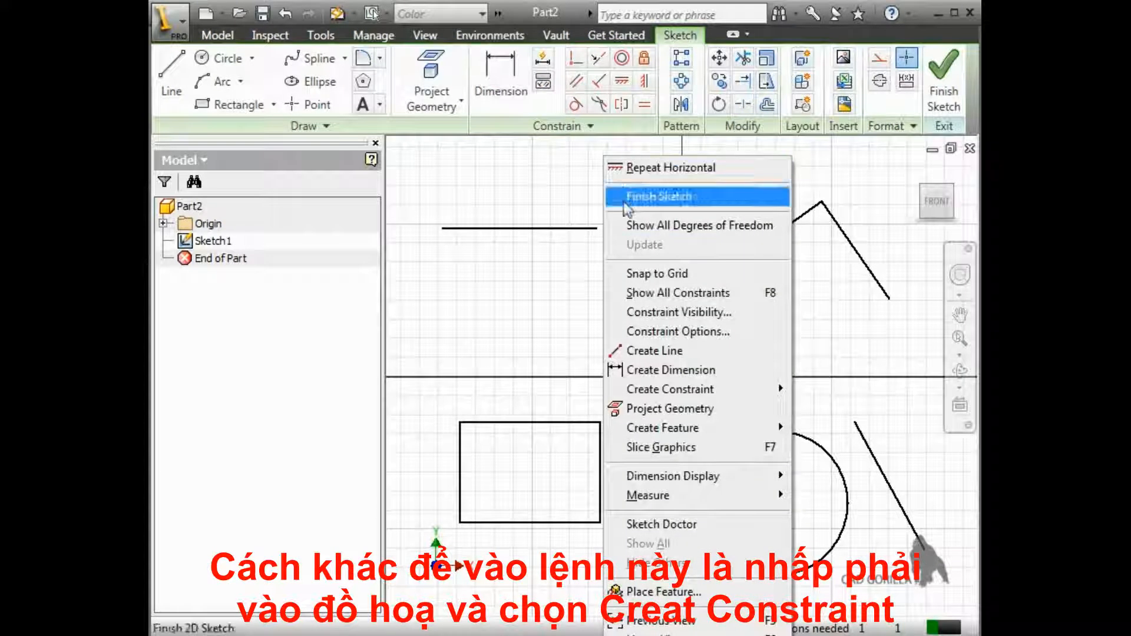
mouse_move(730, 389)
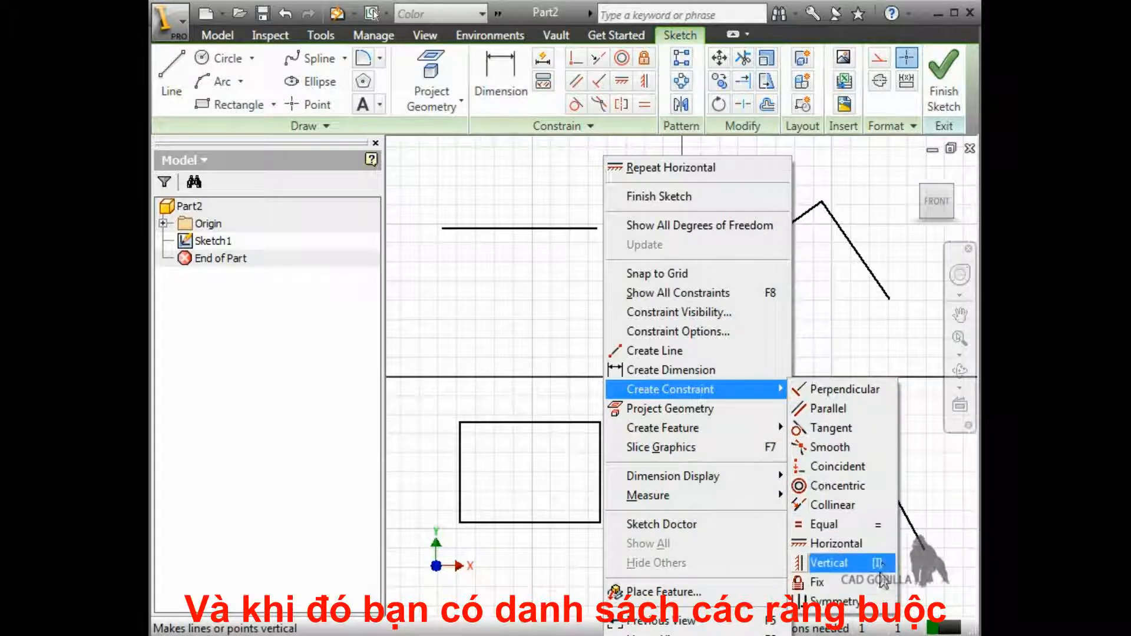
click(917, 452)
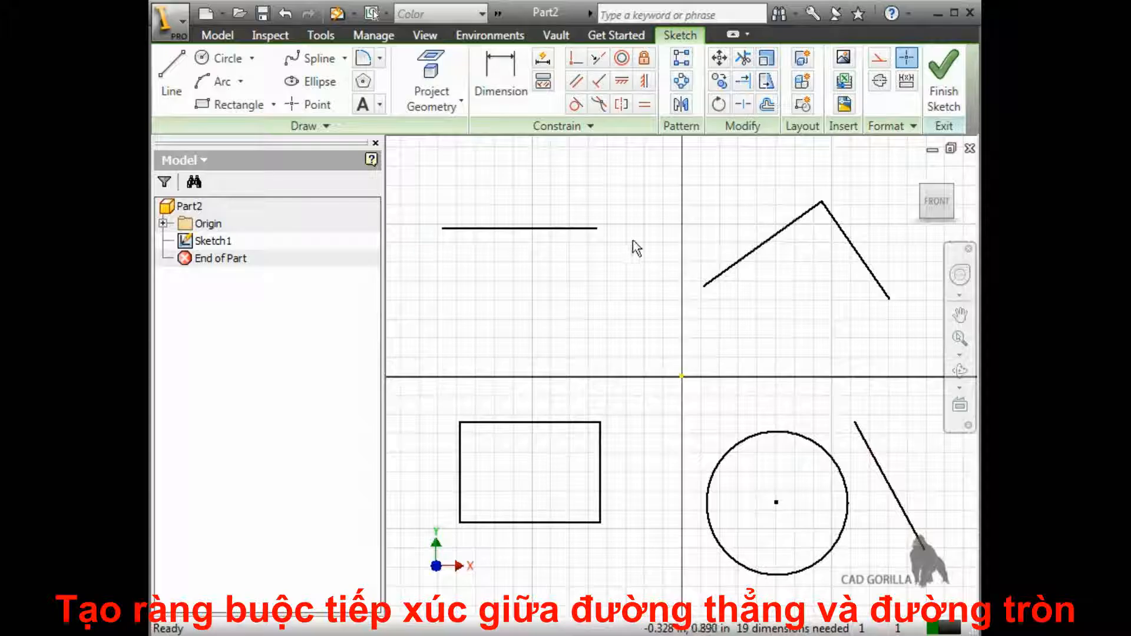
Apply a tangent constraint between the circle and the slanted line beside it.
click(576, 106)
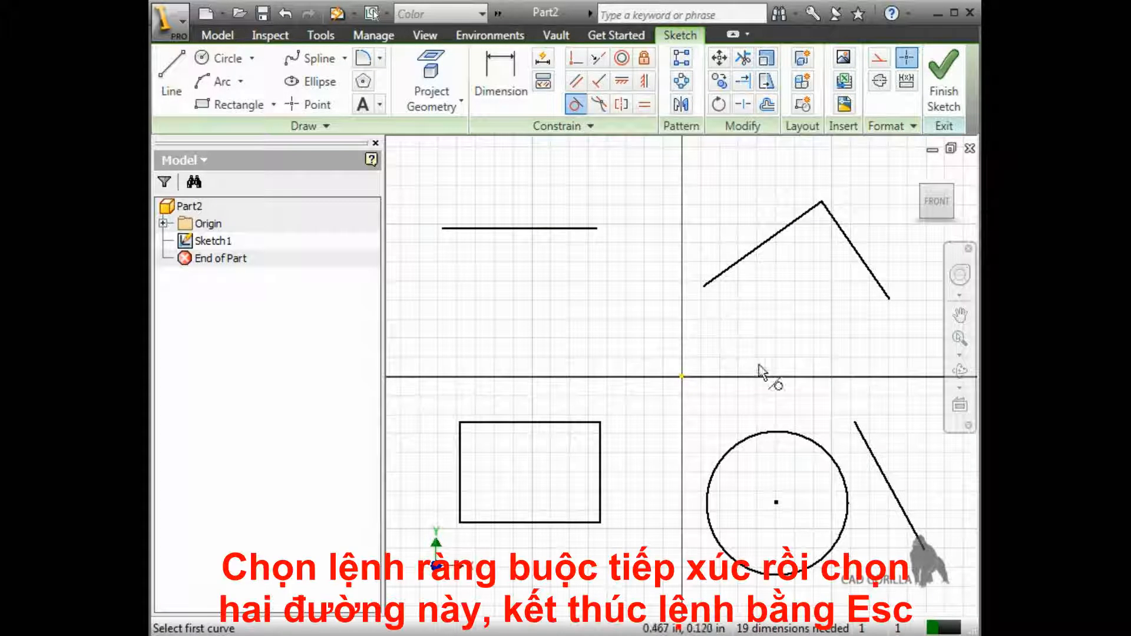
click(811, 441)
click(855, 435)
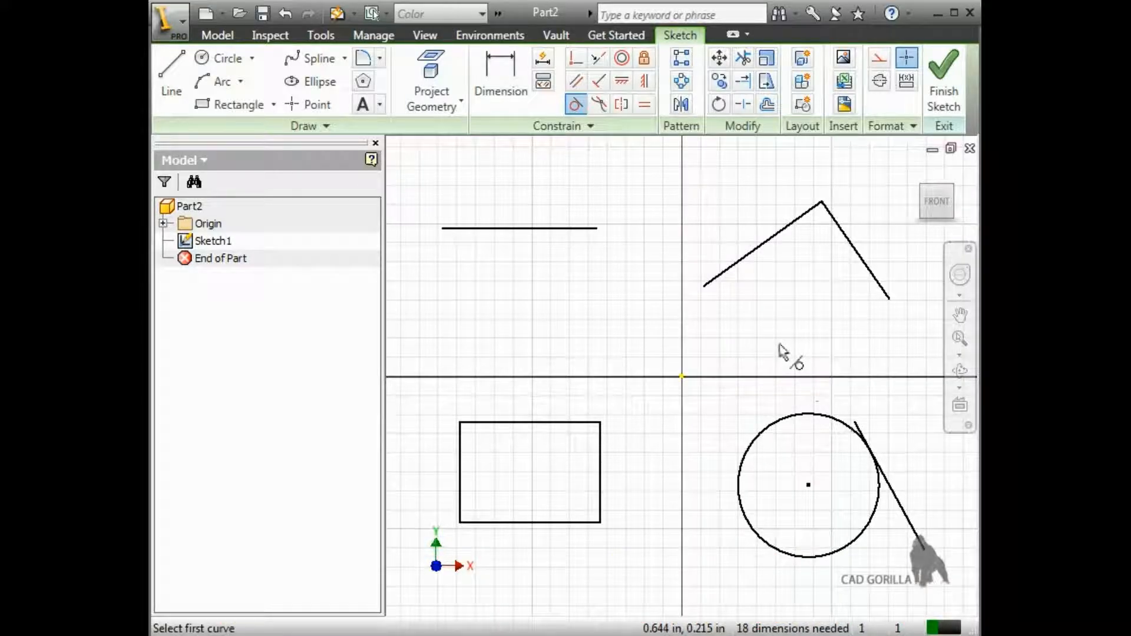
key(Escape)
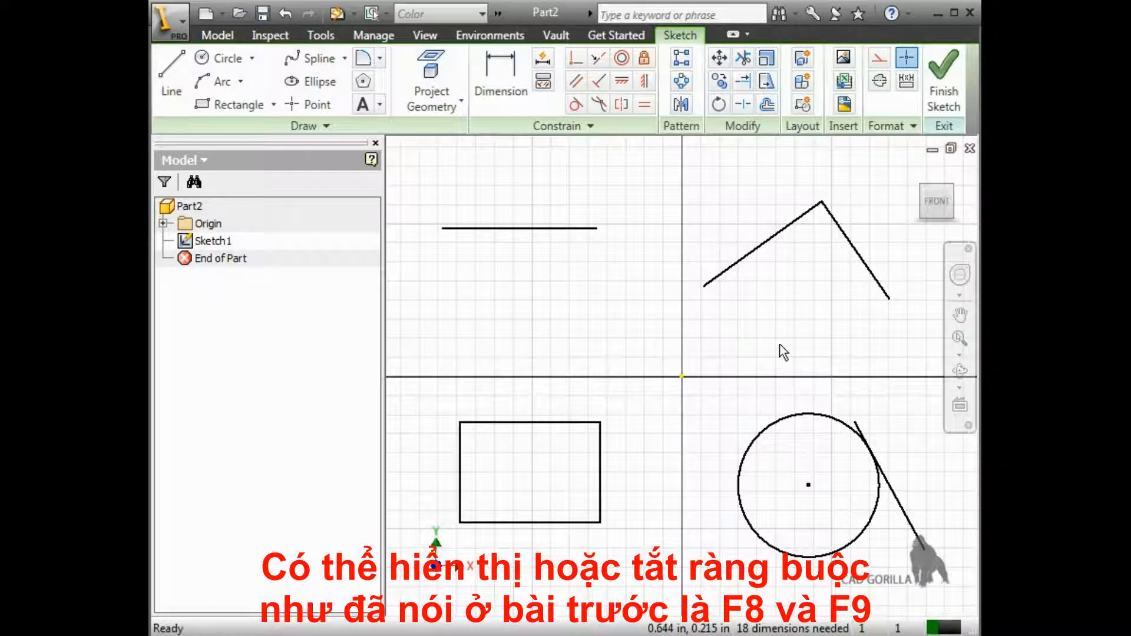
Toggle the display of all sketch constraints on and off to inspect them.
key(F8)
key(F9)
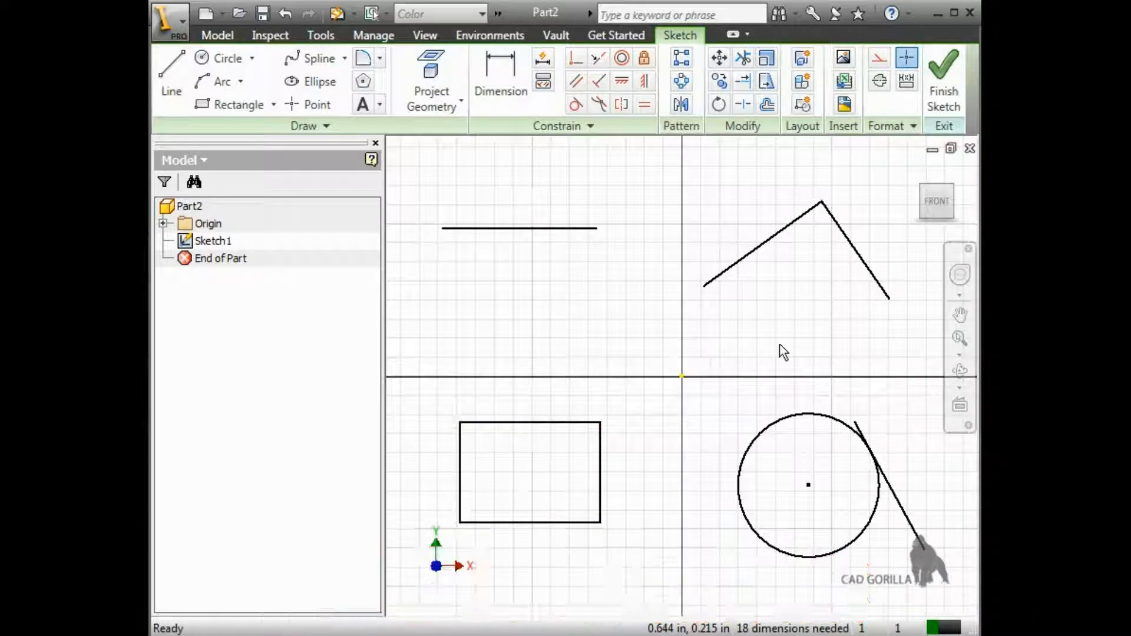
key(F8)
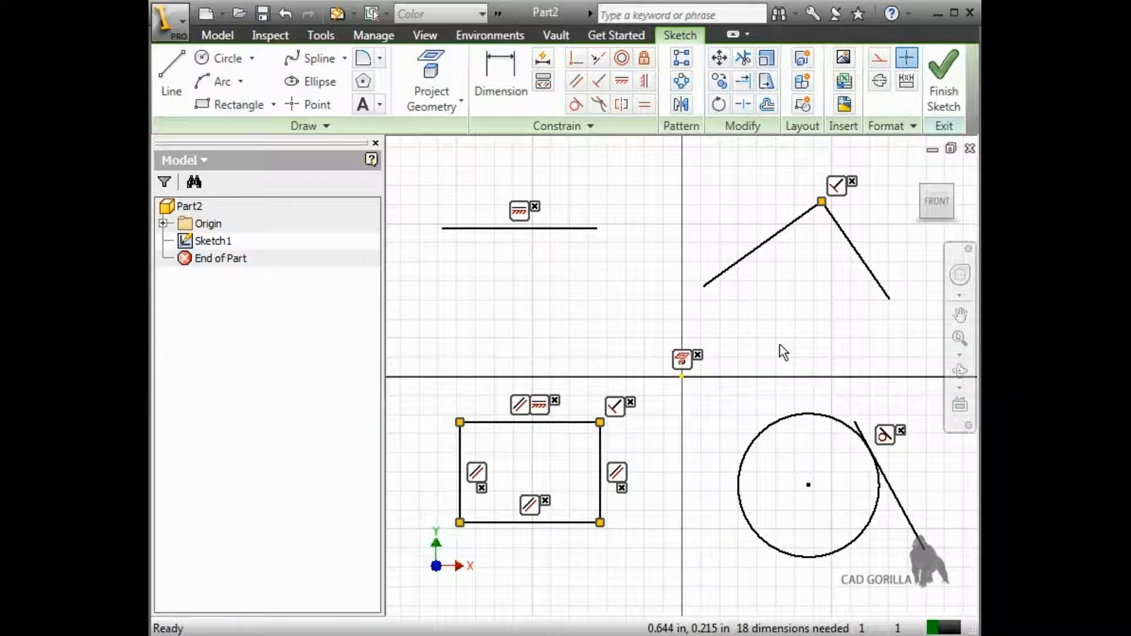
key(F9)
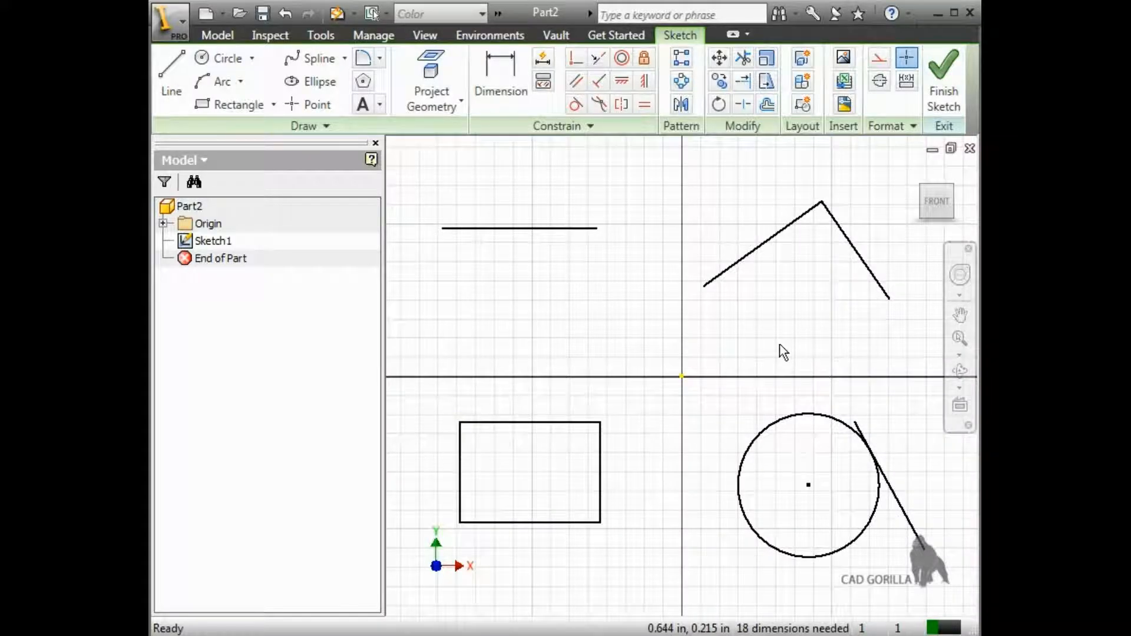
Show all sketch constraints and move the parallel symbol of the rectangle's right edge below its lower-right corner.
key(F8)
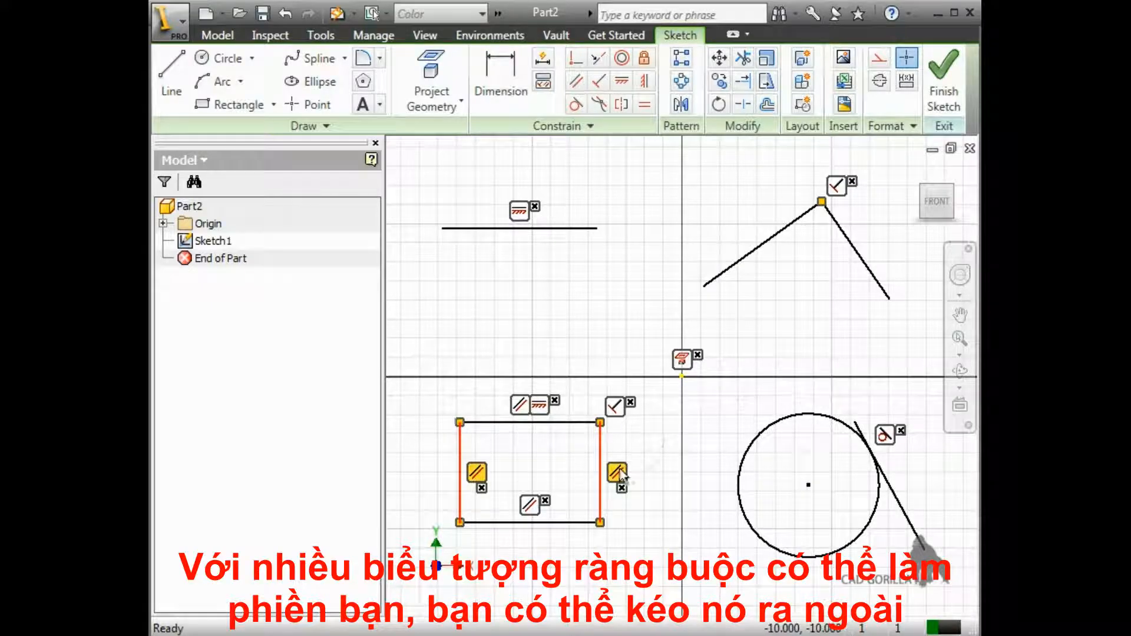
drag(622, 474, 621, 554)
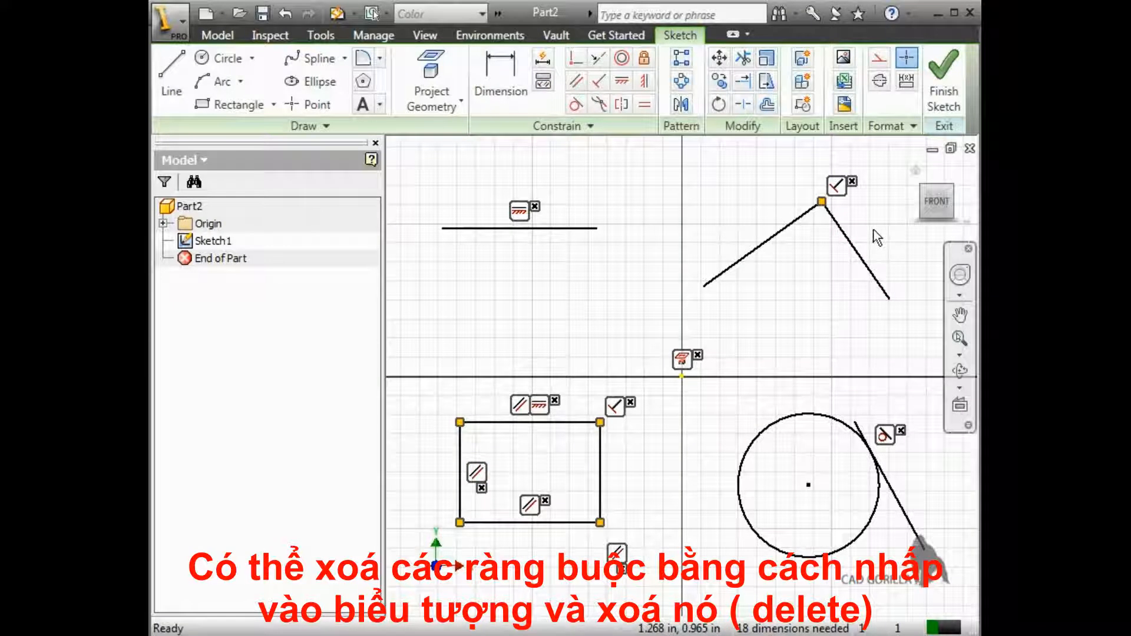
Delete the perpendicular constraint between the two joined lines and pull their shared vertex downward.
click(837, 188)
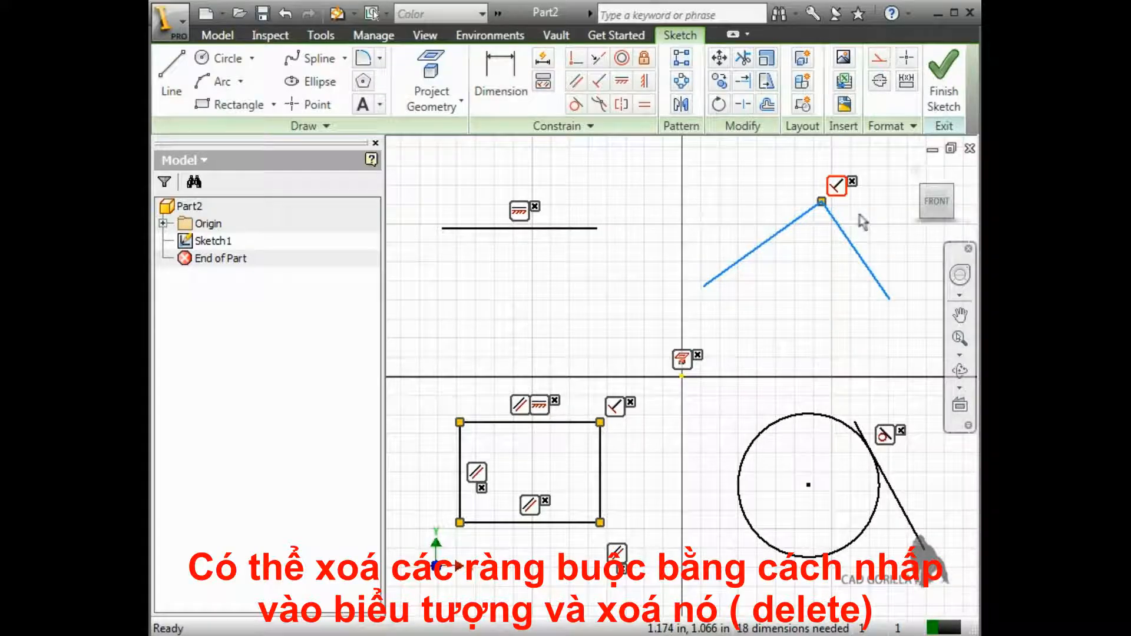
key(Delete)
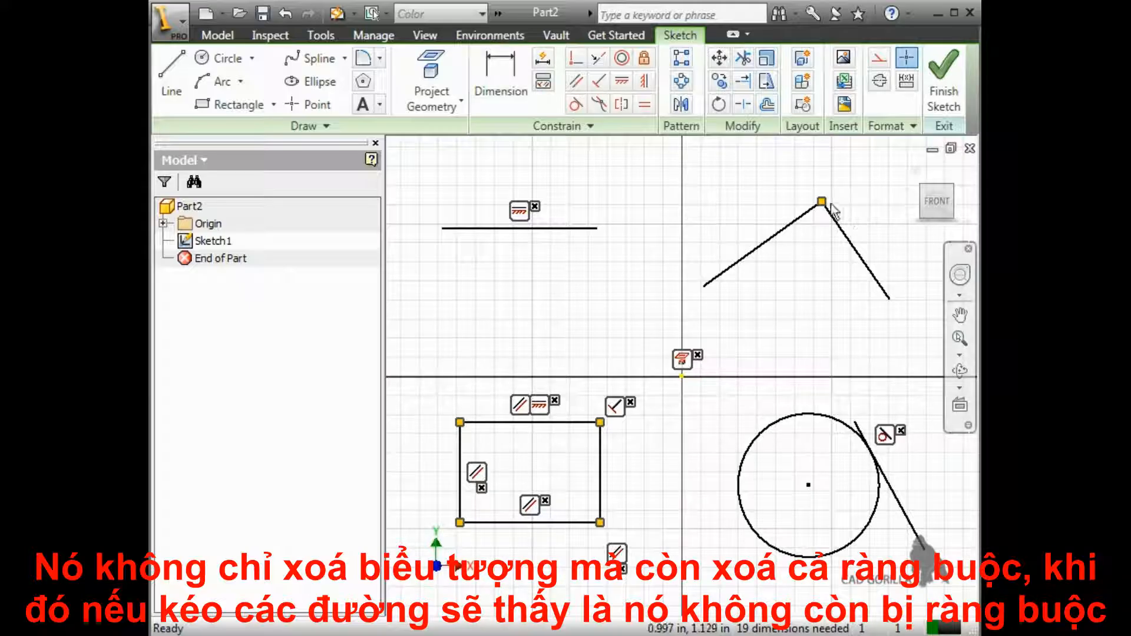
mouse_move(823, 203)
mouse_down()
mouse_move(757, 265)
mouse_move(752, 299)
mouse_move(780, 349)
mouse_move(822, 245)
mouse_up()
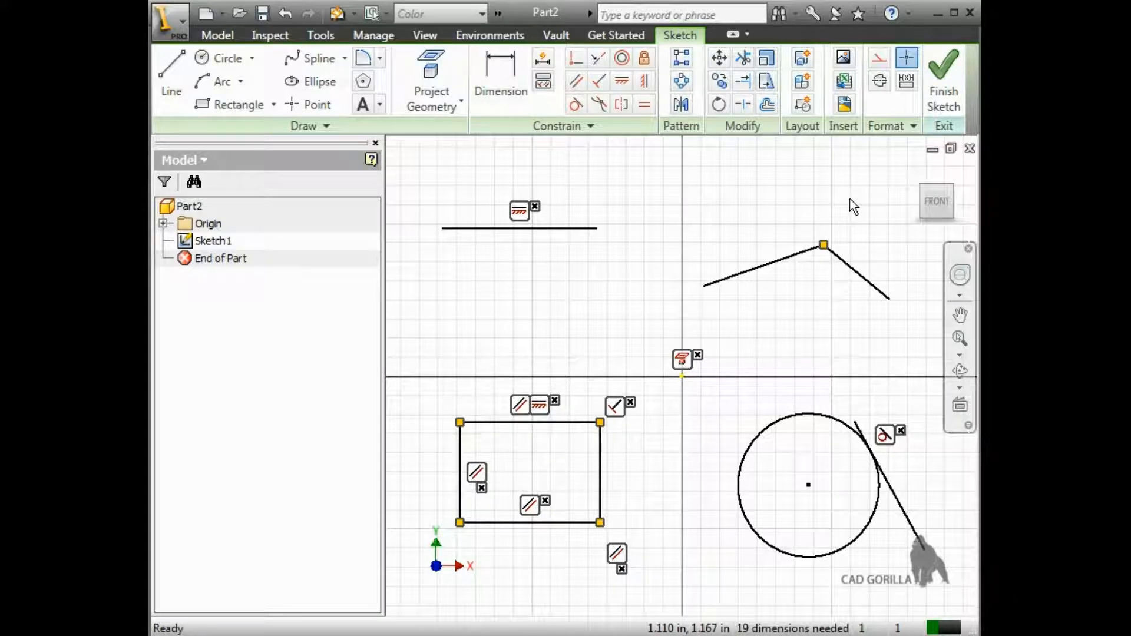
Hide all constraint symbols and show only the constraints belonging to the rectangle's four edges.
key(F9)
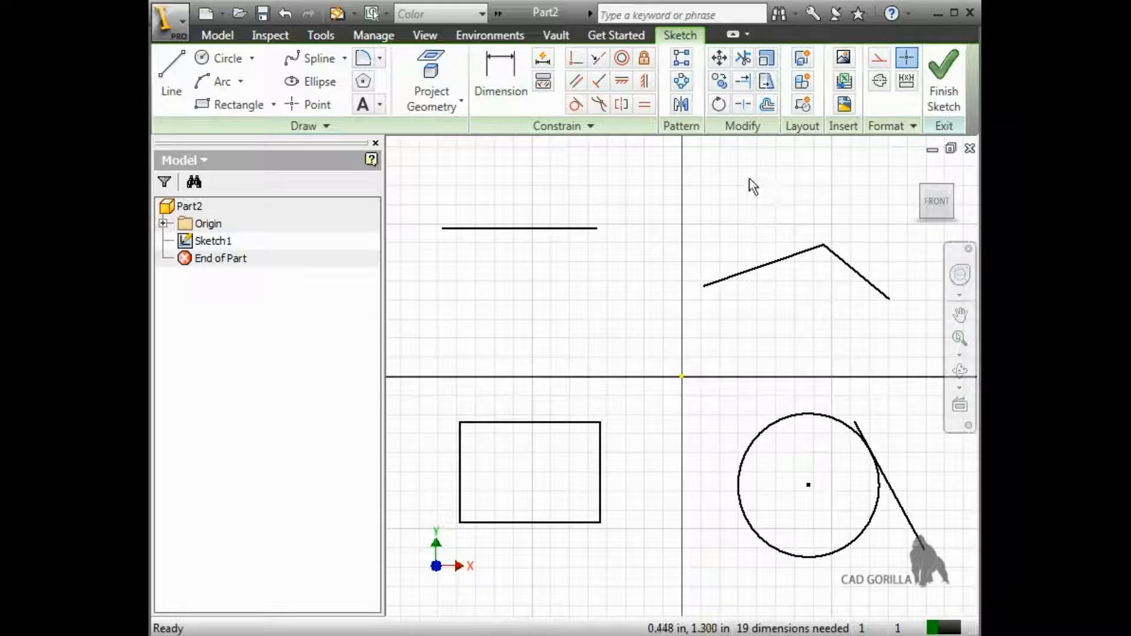
click(543, 84)
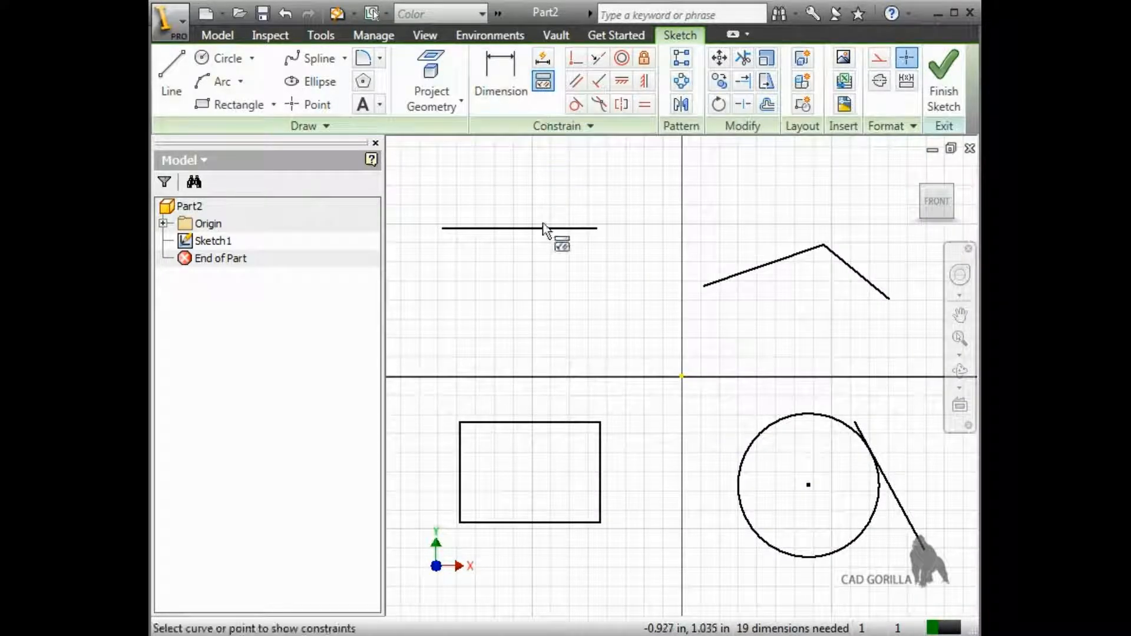
click(555, 422)
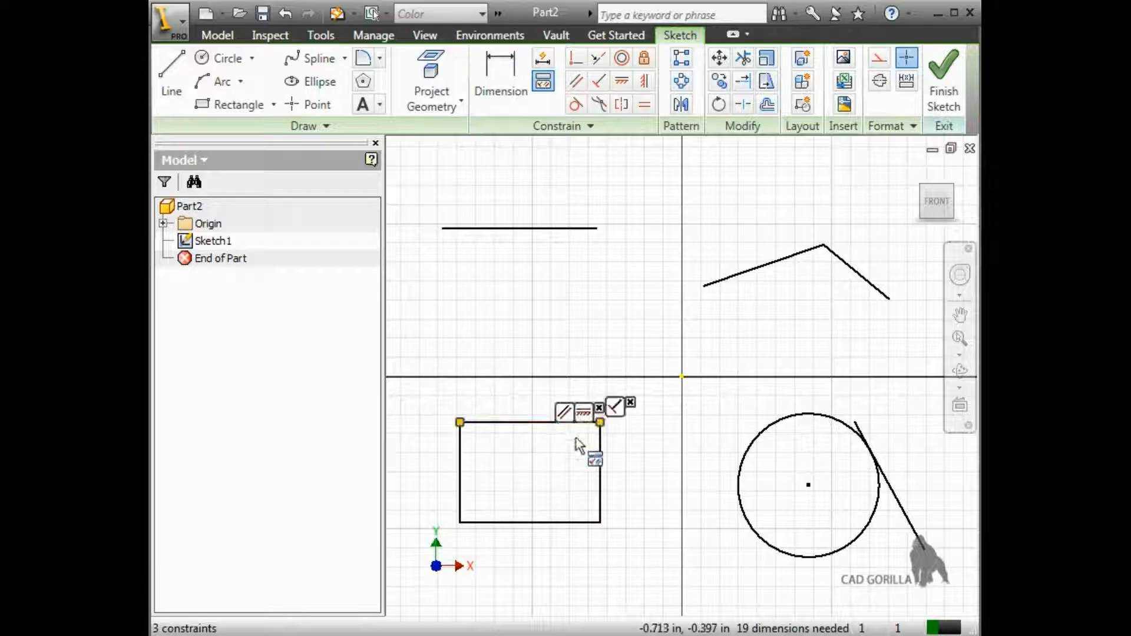
click(600, 458)
click(532, 523)
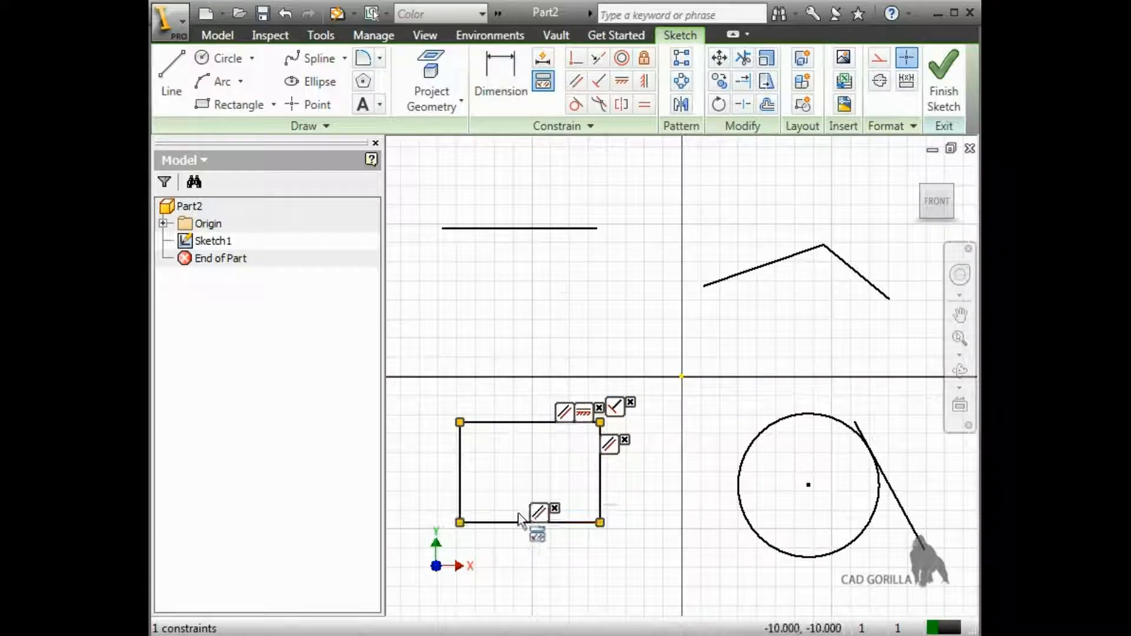
click(460, 474)
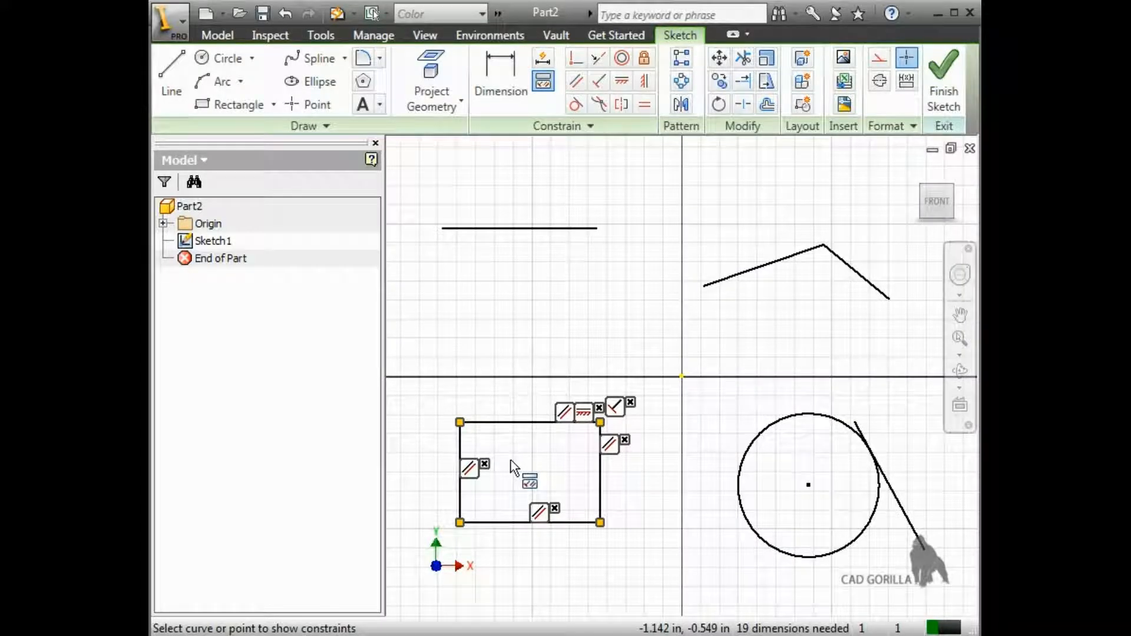
Delete the horizontal constraint from the rectangle's top edge and end the constraint display command.
click(585, 414)
key(Delete)
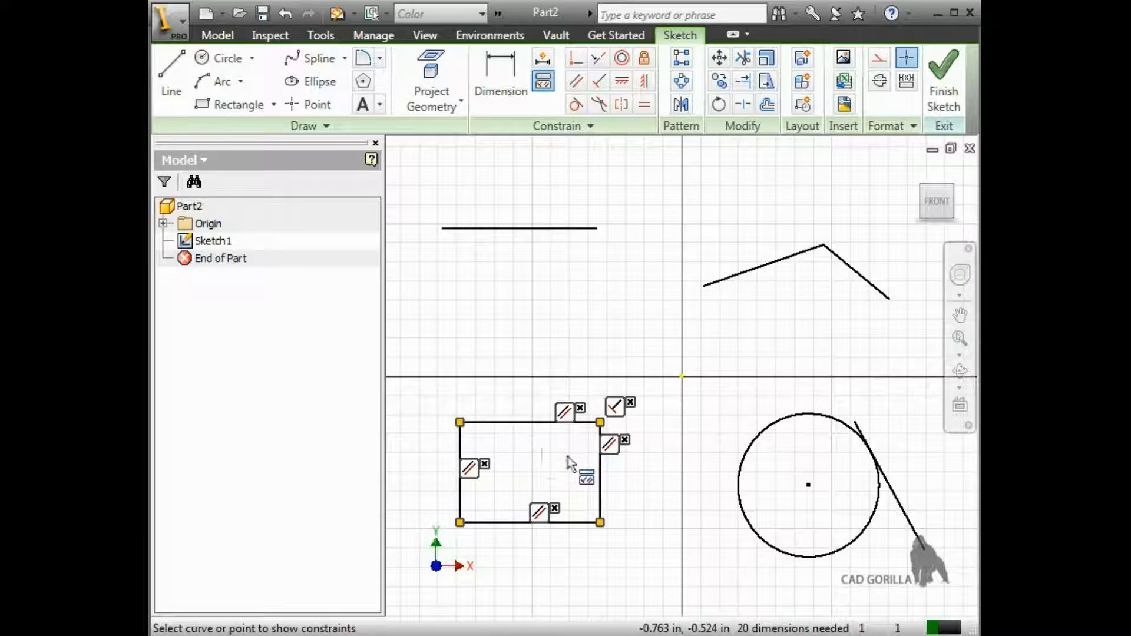
key(Escape)
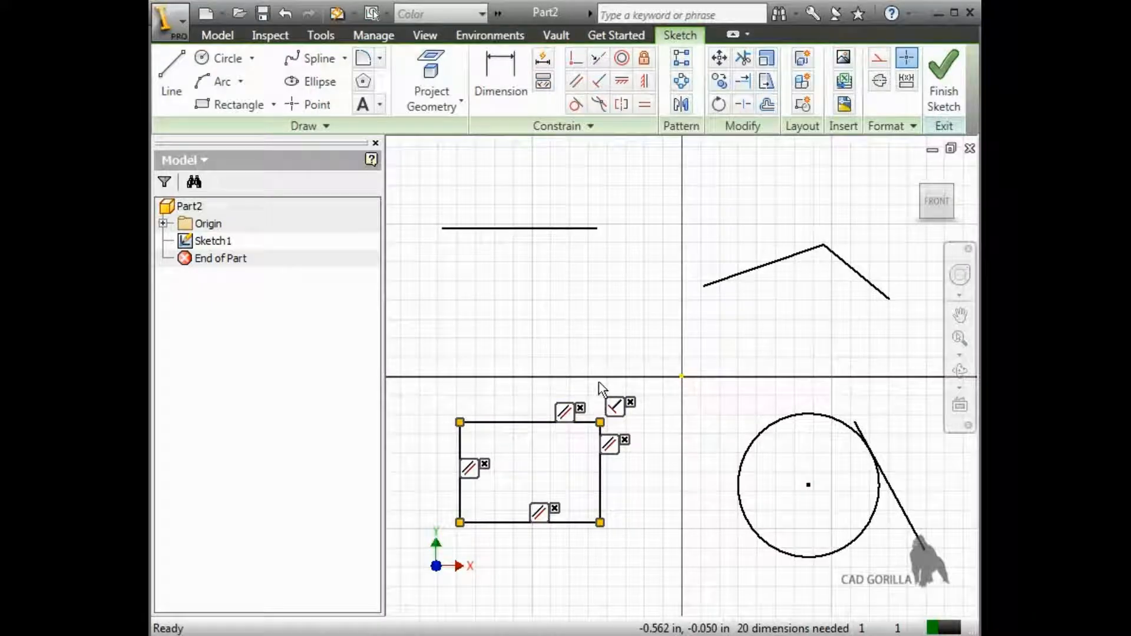